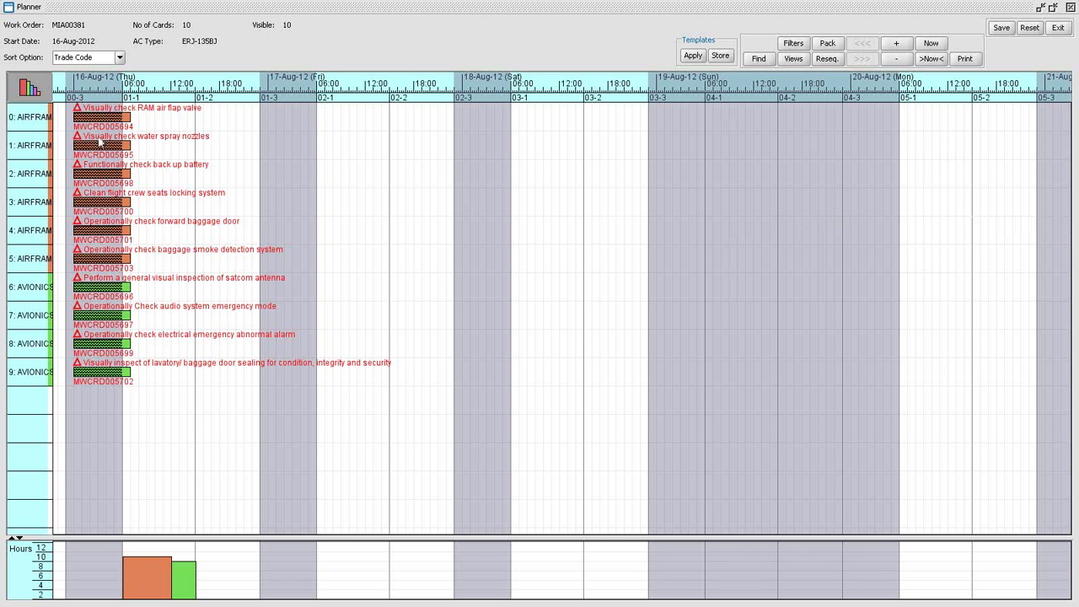
# Move the RAM air flap valve and water spray nozzles cards to 17-Aug, and lengthen the crew-seat locking card.
pyautogui.moveTo(83, 114)
pyautogui.mouseDown()
pyautogui.moveTo(274, 103)
pyautogui.moveTo(328, 111)
pyautogui.moveTo(381, 151)
pyautogui.mouseUp()
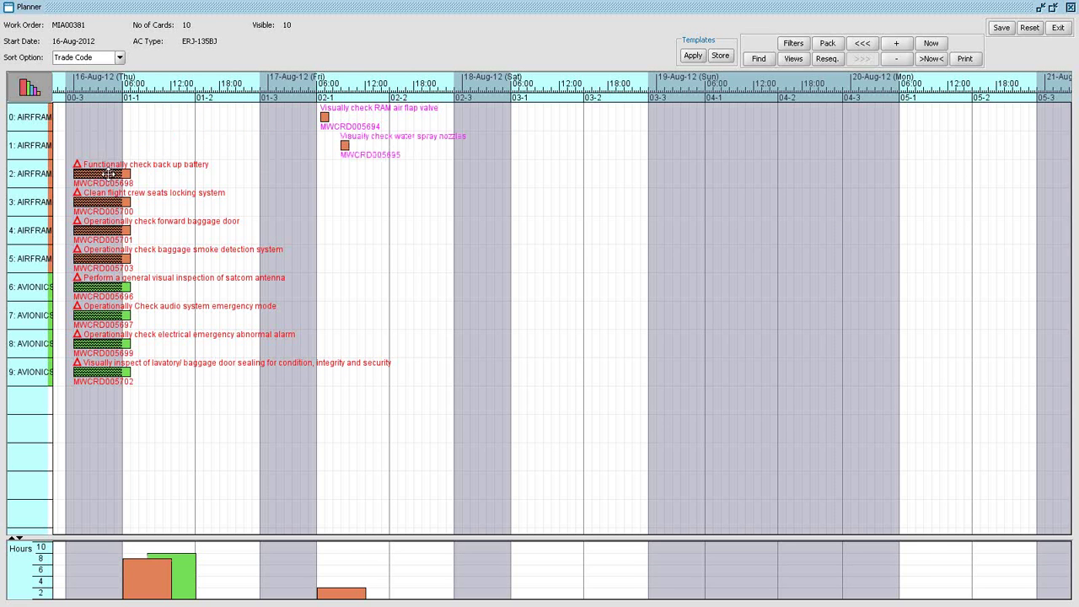
pyautogui.moveTo(108, 175)
pyautogui.mouseDown()
pyautogui.moveTo(348, 169)
pyautogui.moveTo(394, 182)
pyautogui.moveTo(358, 199)
pyautogui.moveTo(127, 210)
pyautogui.moveTo(112, 204)
pyautogui.moveTo(364, 193)
pyautogui.moveTo(407, 202)
pyautogui.mouseUp()
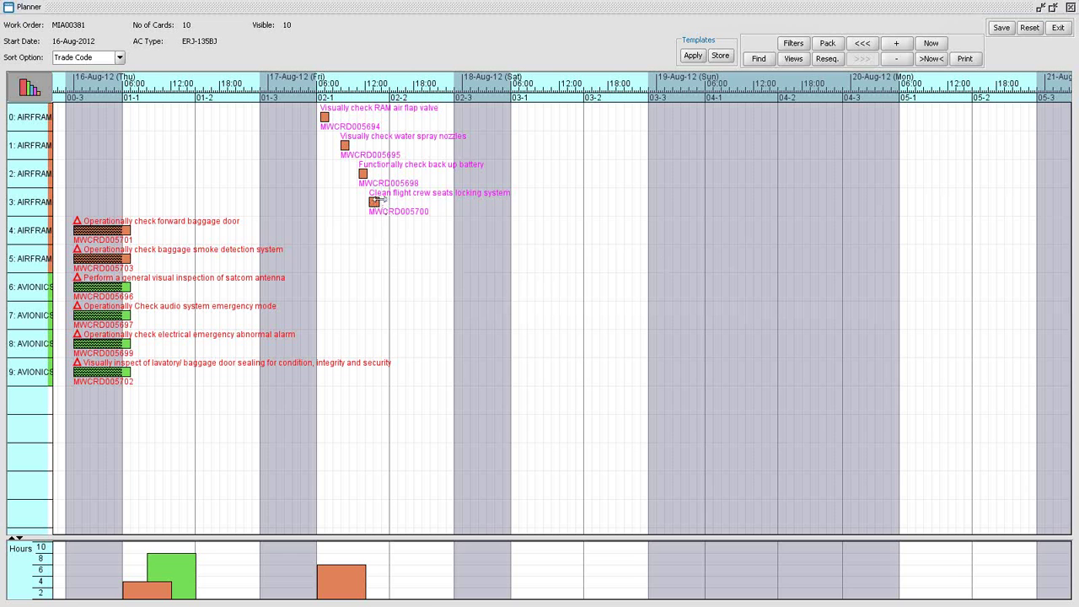
pyautogui.moveTo(377, 200); pyautogui.dragTo(447, 203)
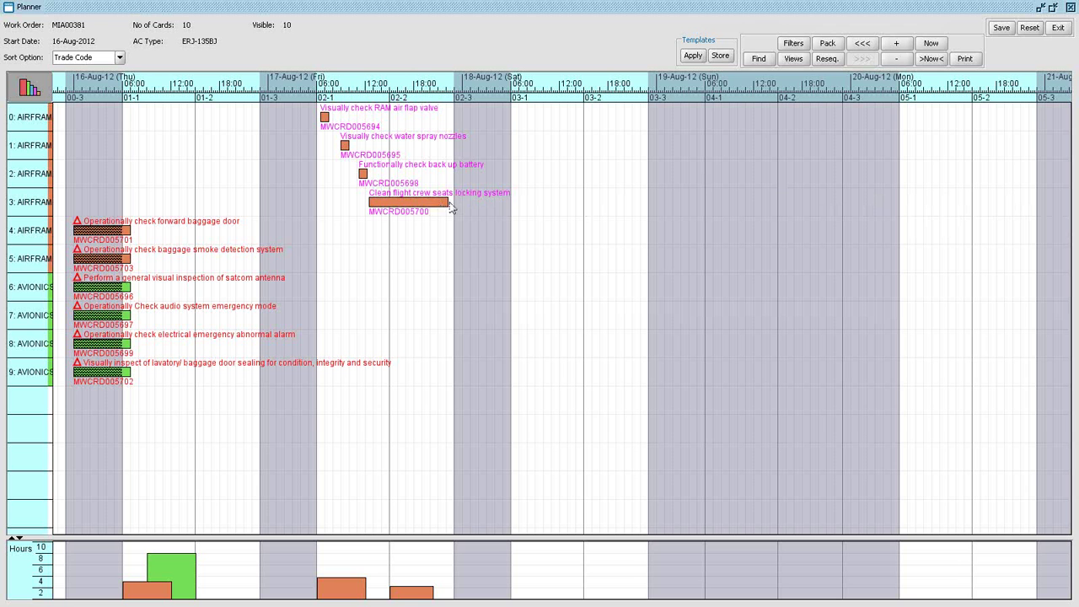
# Stretch the crew-seat locking card into 18-Aug and link MWCRD005694 to MWCRD005695.
pyautogui.moveTo(452, 202); pyautogui.dragTo(524, 206)
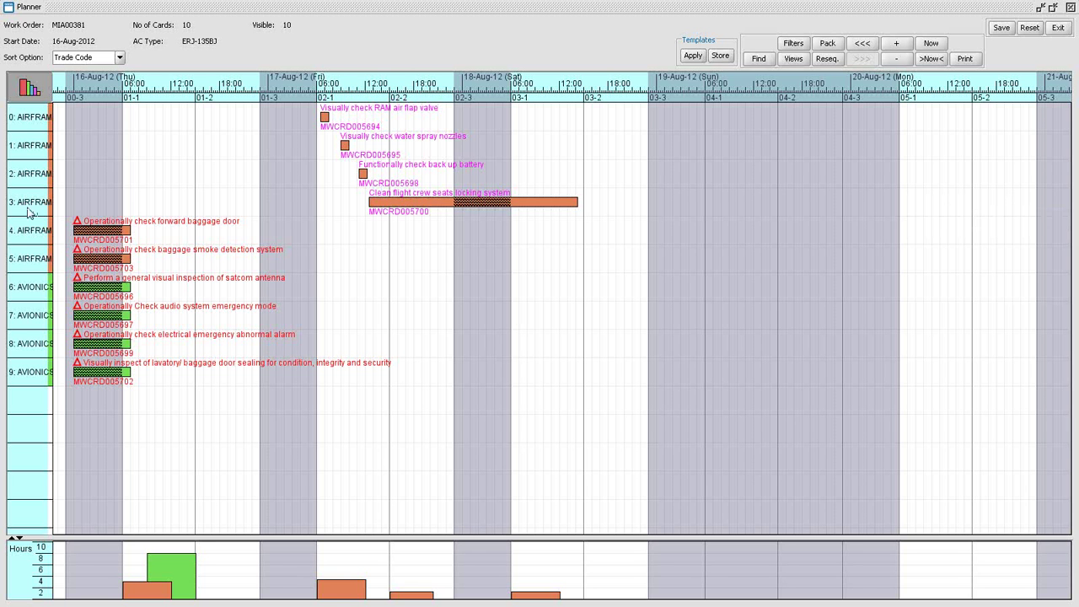
pyautogui.moveTo(323, 117); pyautogui.dragTo(345, 145)
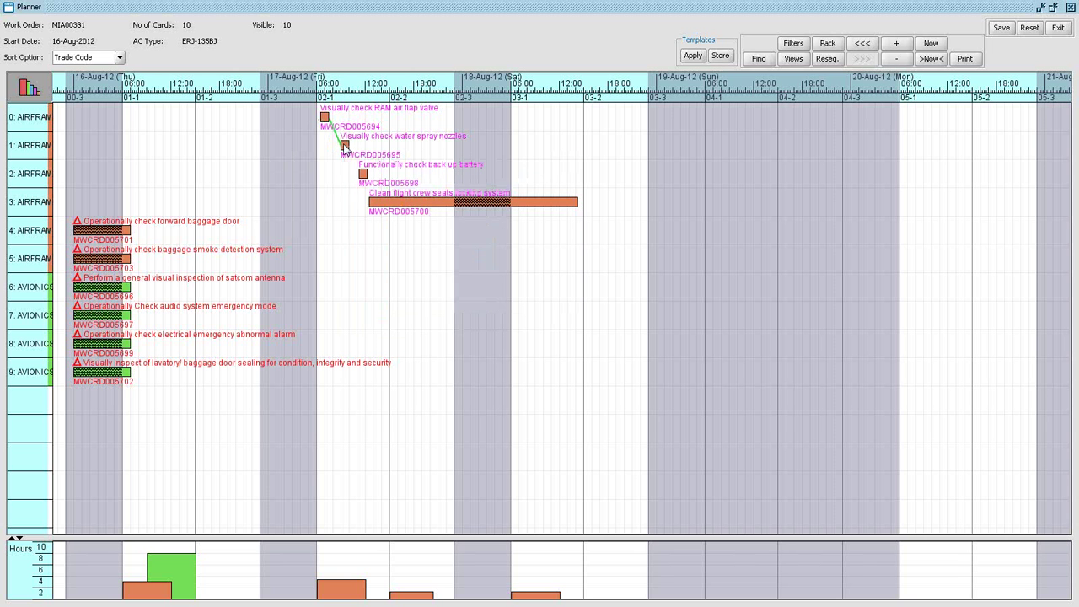
# Link MWCRD005695 to MWCRD005698 and pick up the forward baggage door card.
pyautogui.moveTo(345, 147); pyautogui.dragTo(380, 202)
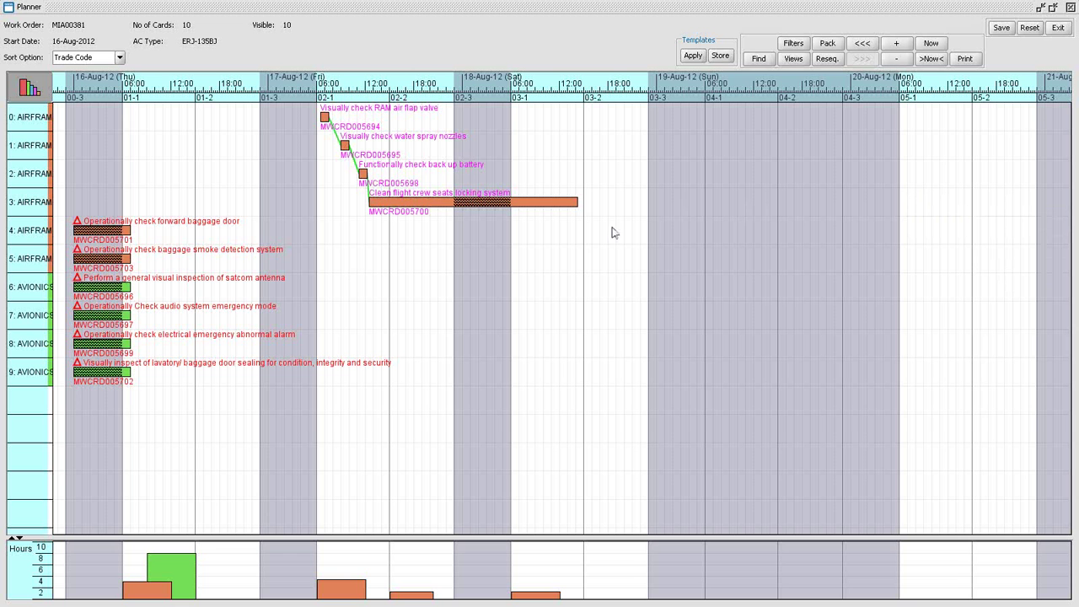
pyautogui.moveTo(106, 231); pyautogui.dragTo(196, 242)
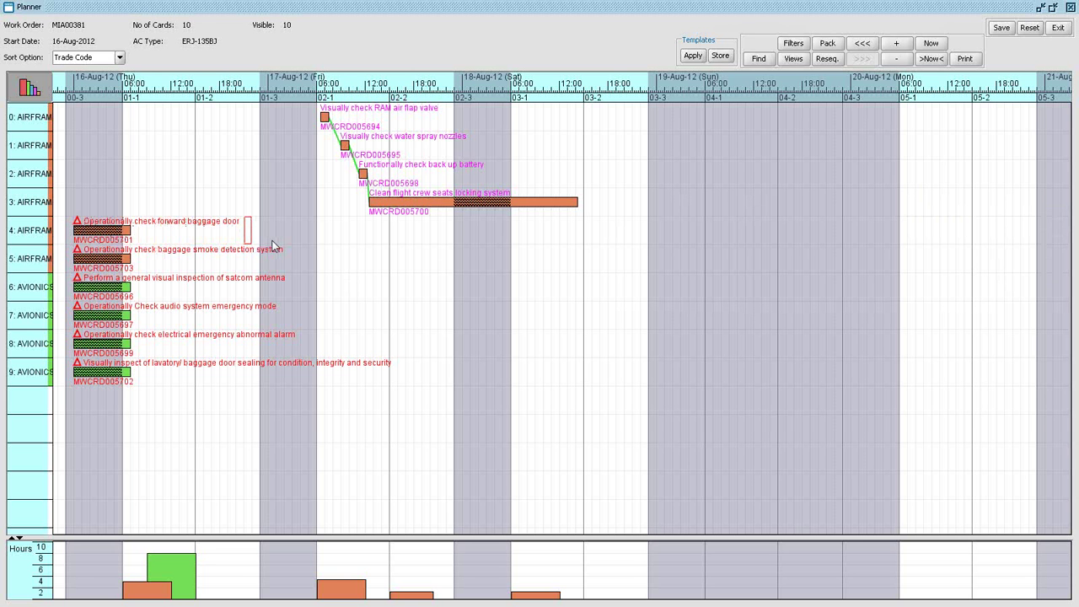
# Place the forward baggage door card at 21:00 on 16-Aug, with the crew-seat card as its predecessor.
pyautogui.moveTo(272, 245); pyautogui.dragTo(276, 243)
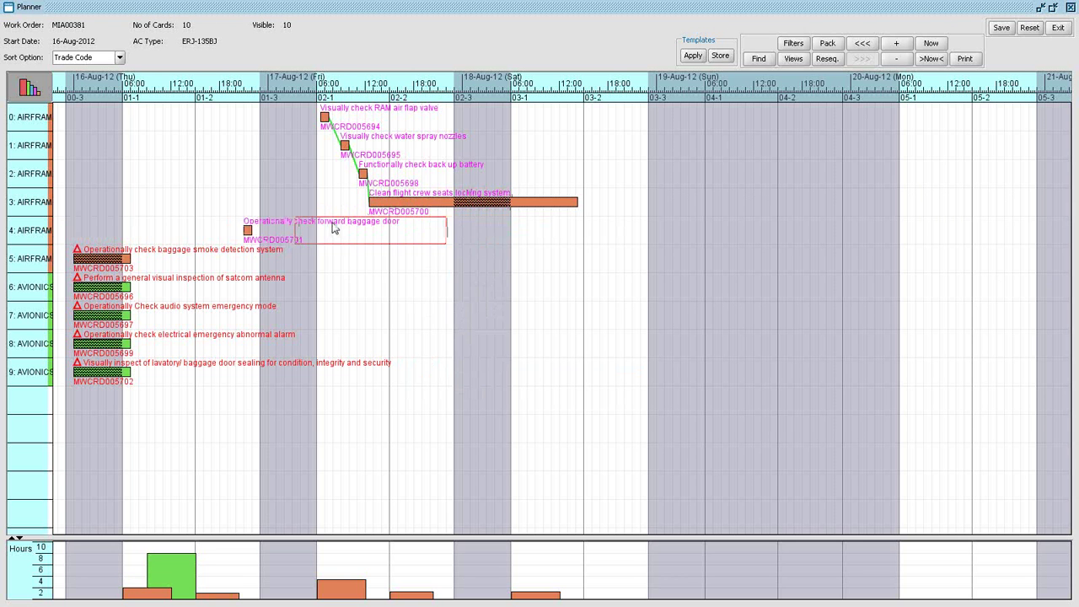
pyautogui.moveTo(412, 205); pyautogui.dragTo(248, 232)
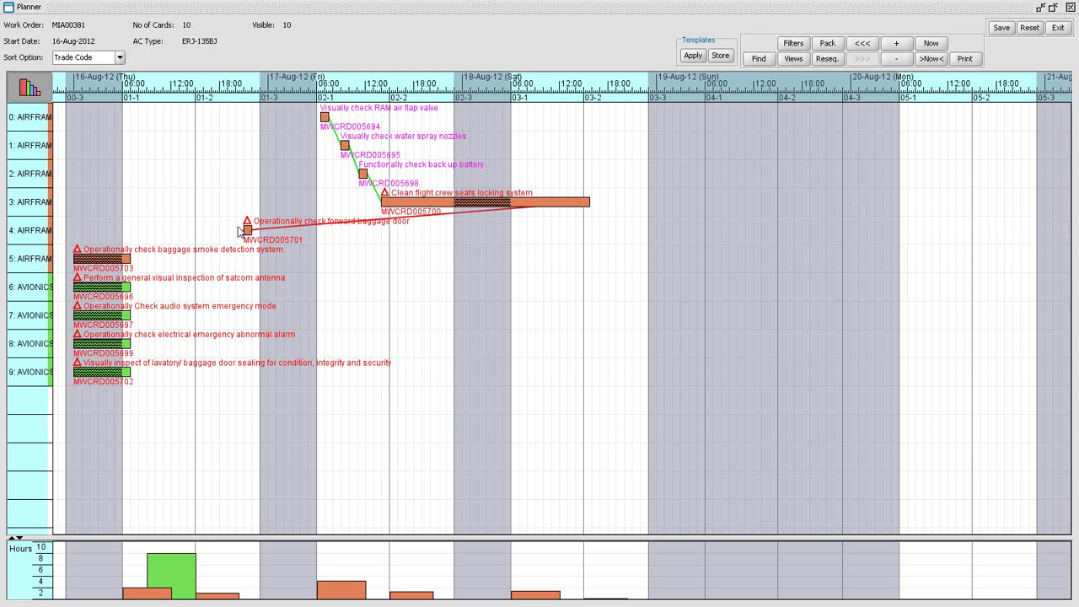
pyautogui.moveTo(247, 231)
# Confirm MWCRD005700 is the baggage door card's linked predecessor, then close its details unchanged.
pyautogui.doubleClick(246, 229)
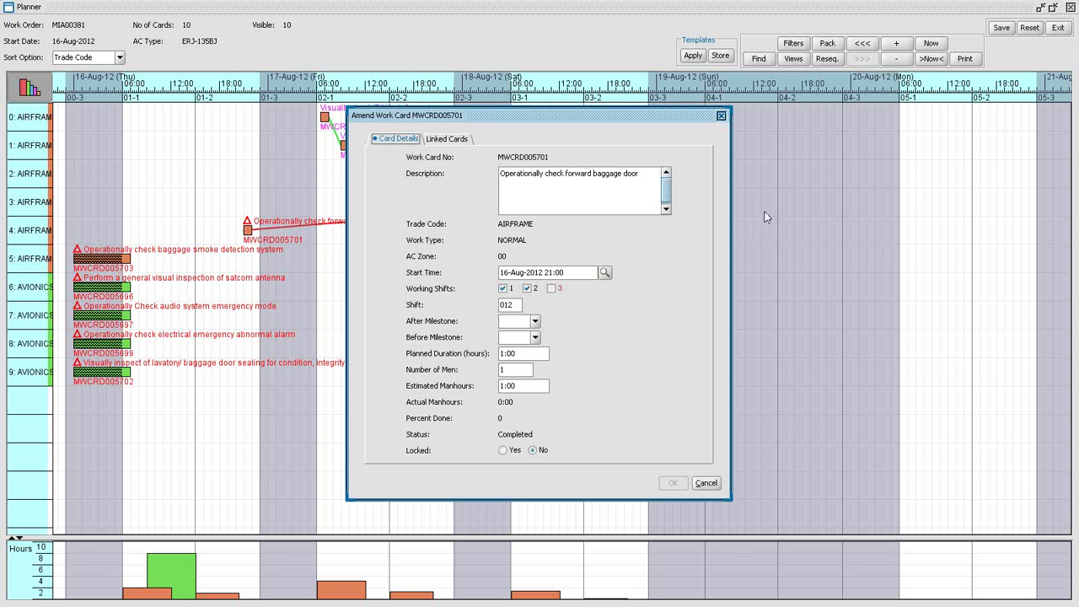
pyautogui.click(920, 197)
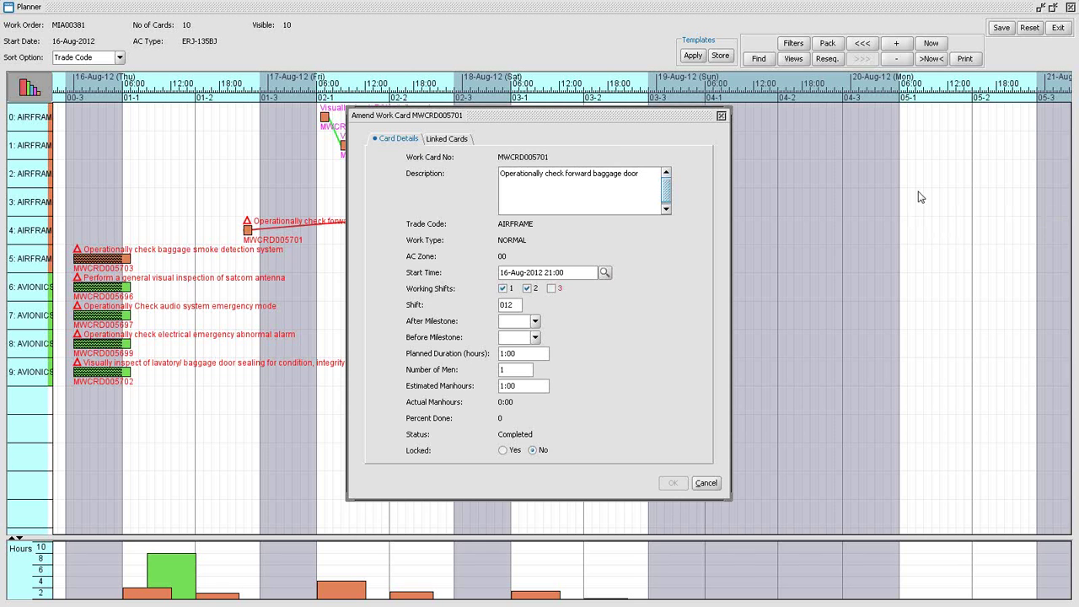
pyautogui.click(447, 140)
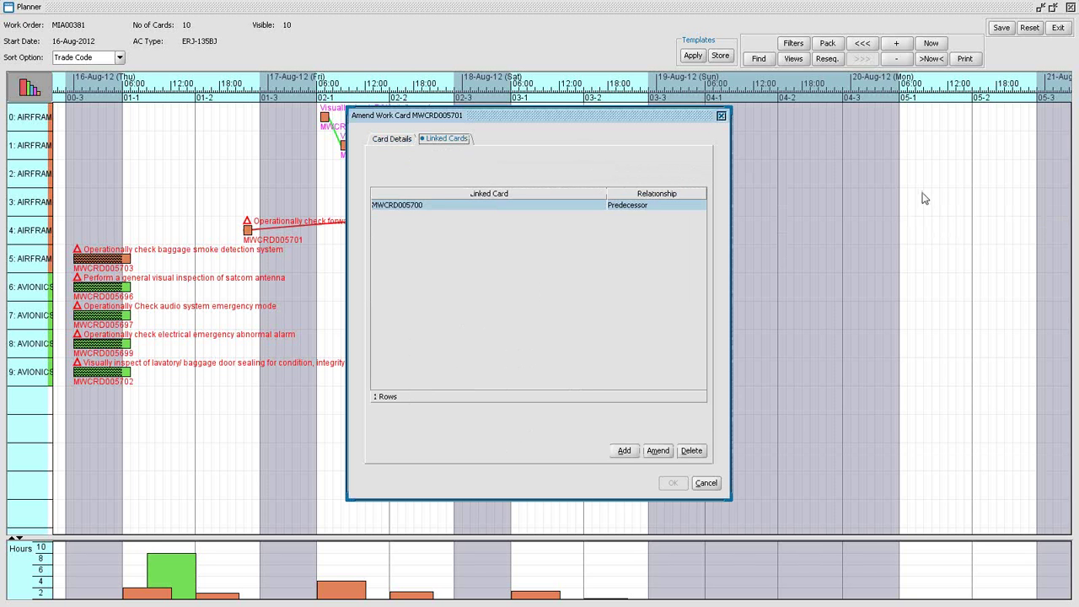
pyautogui.press('Escape')
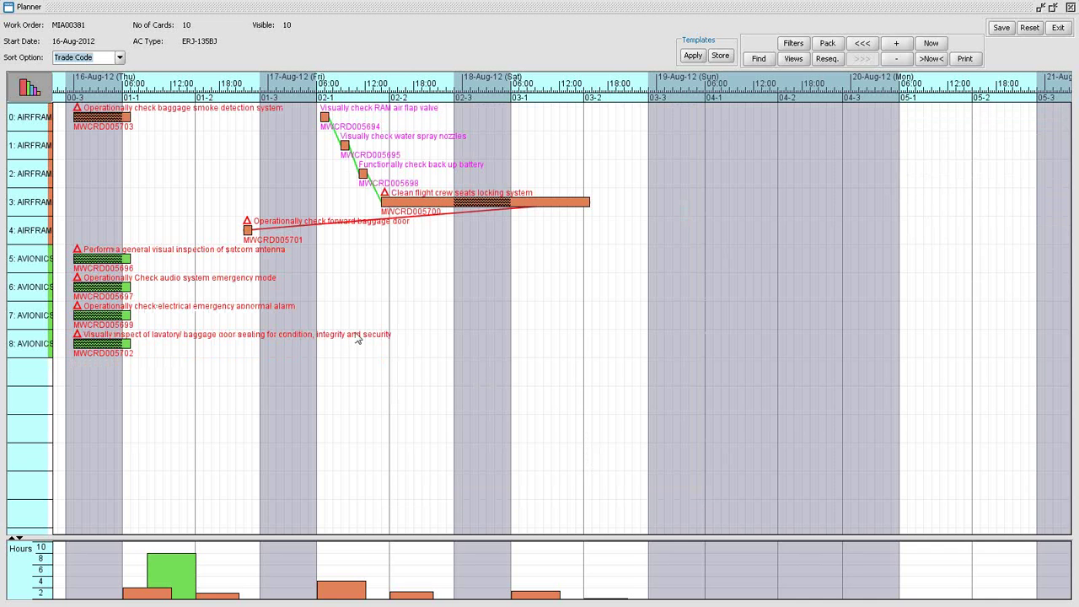
pyautogui.click(121, 59)
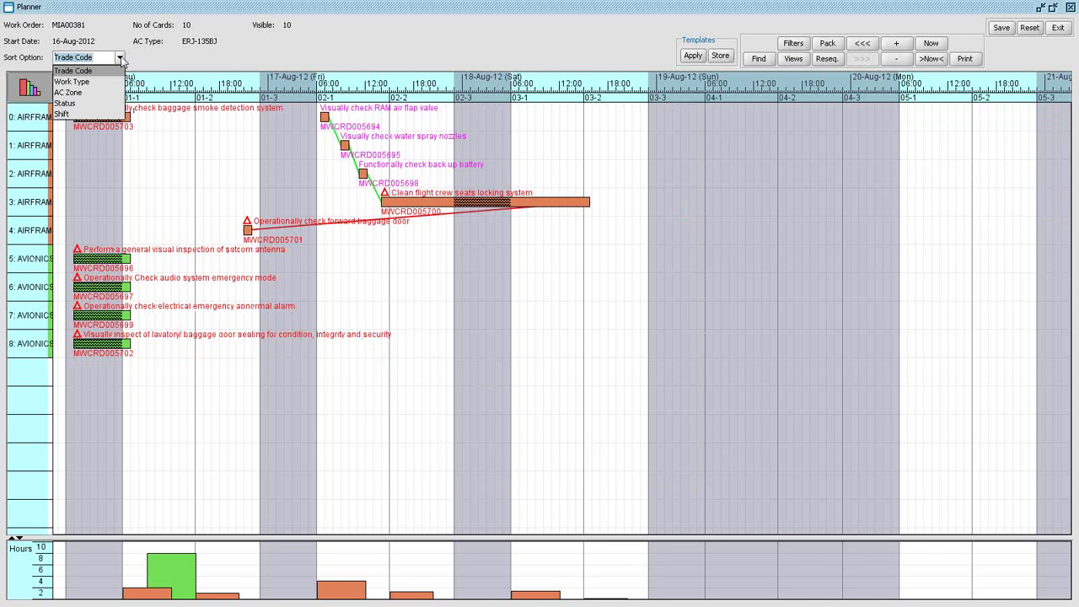
pyautogui.click(96, 82)
pyautogui.click(120, 59)
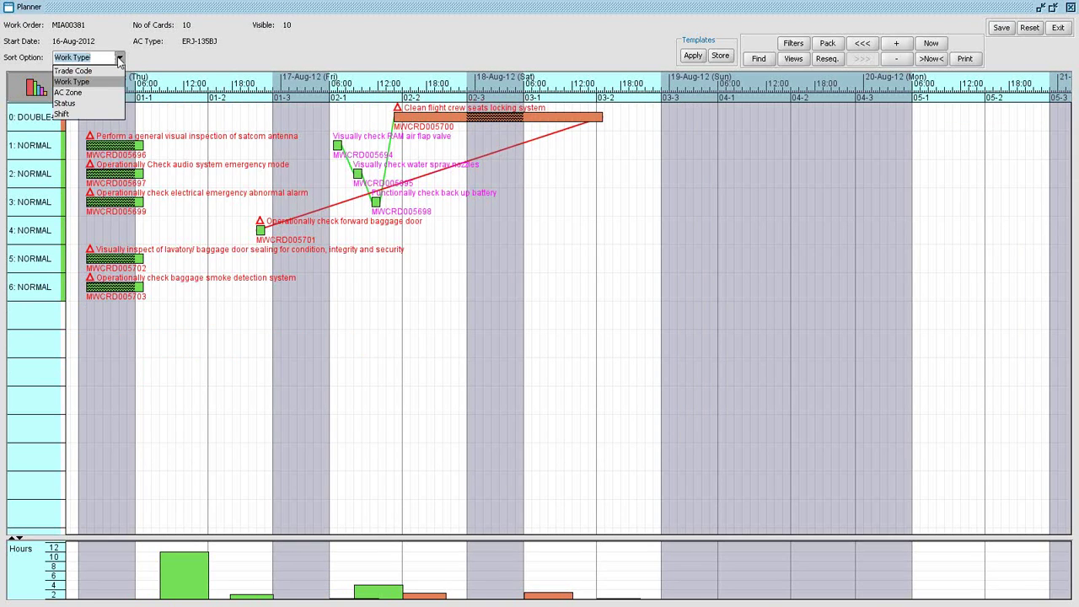
pyautogui.click(80, 92)
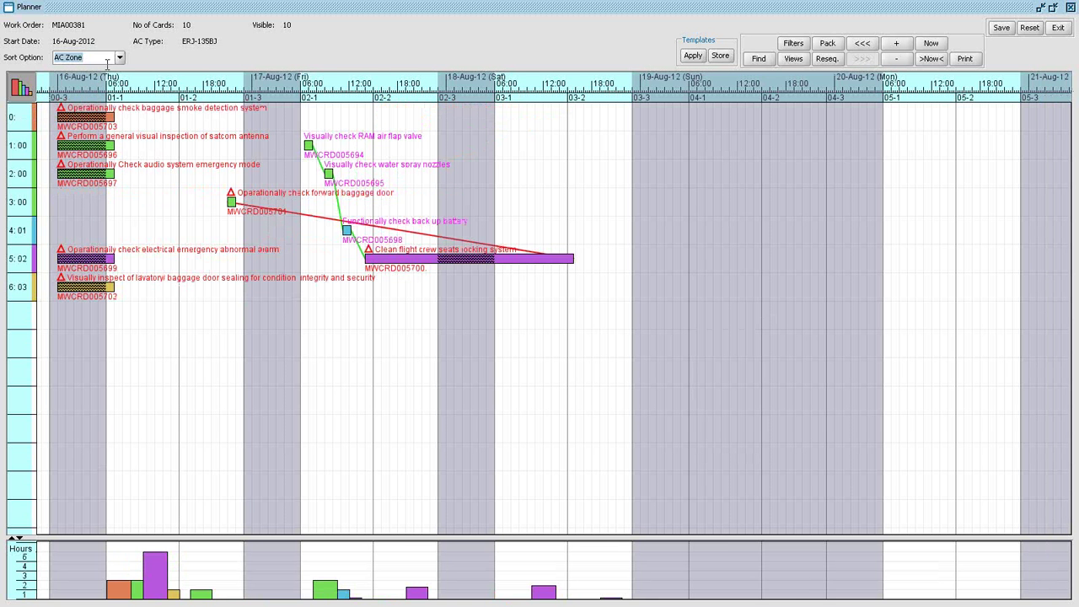
pyautogui.click(119, 59)
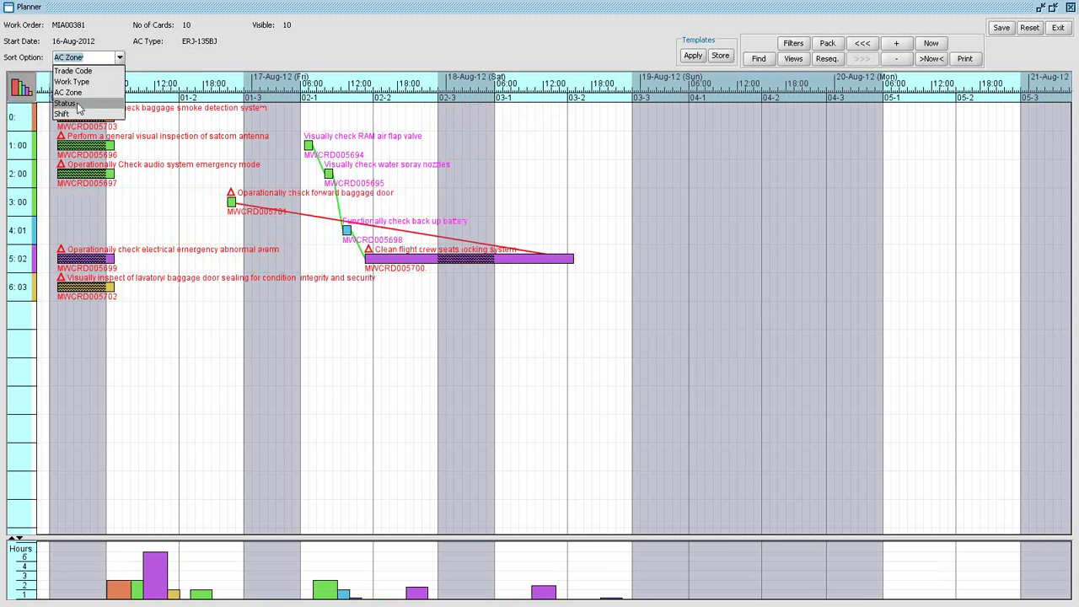
pyautogui.click(78, 103)
pyautogui.click(120, 59)
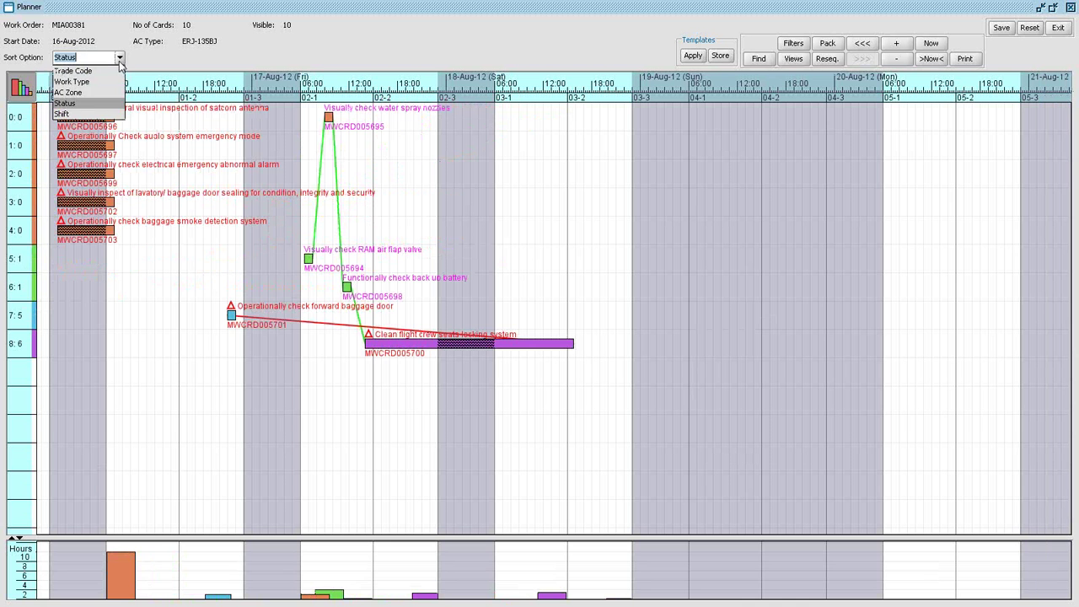
pyautogui.click(74, 114)
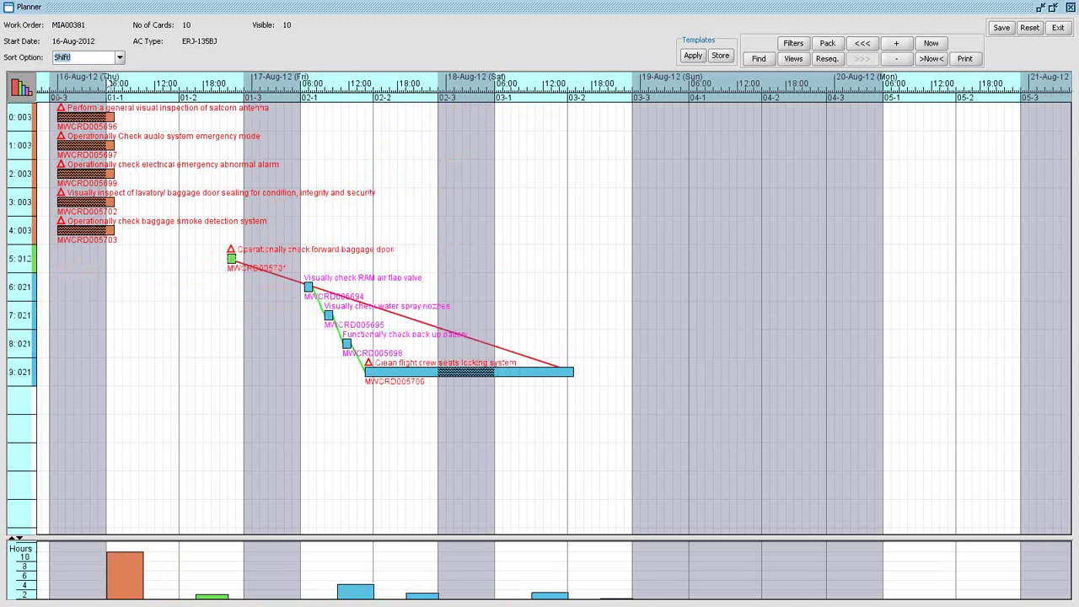
pyautogui.click(120, 57)
pyautogui.click(108, 75)
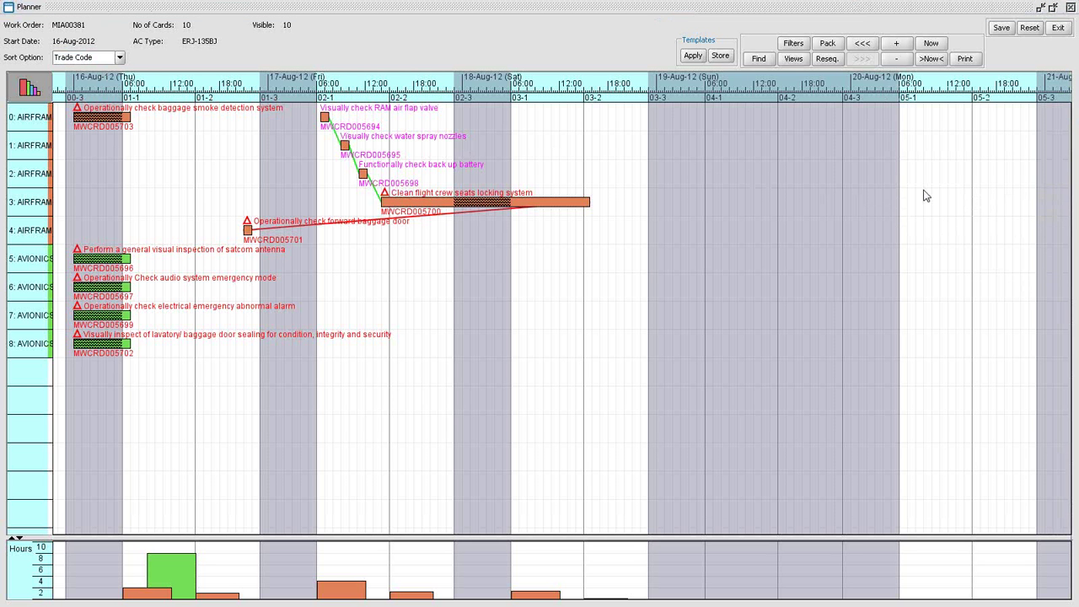
# Filter out the AVIONICS trade so only AIRFRAME cards are shown.
pyautogui.click(797, 46)
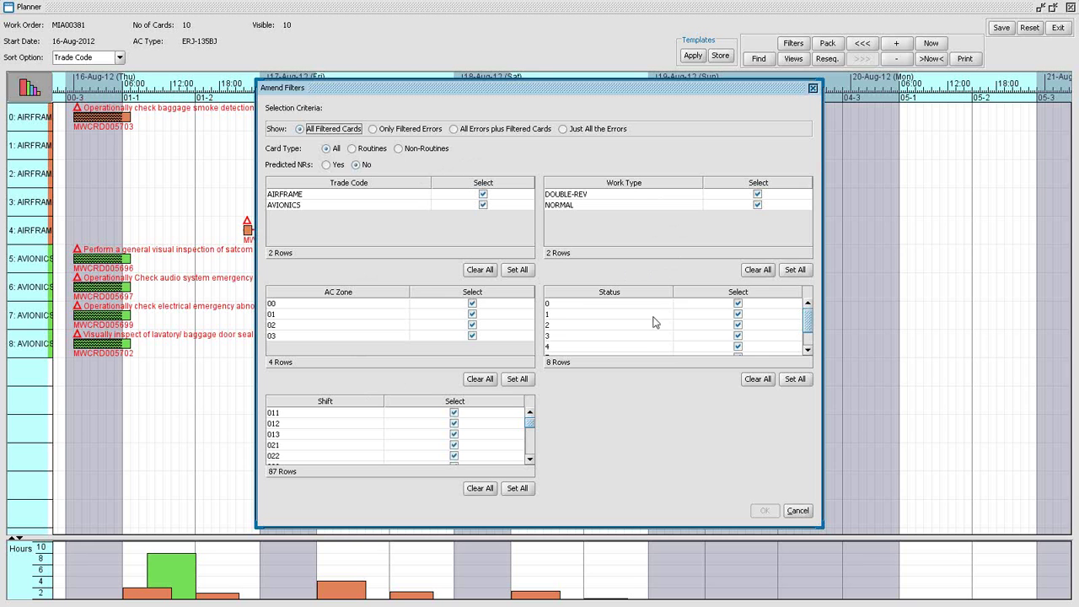
pyautogui.click(928, 199)
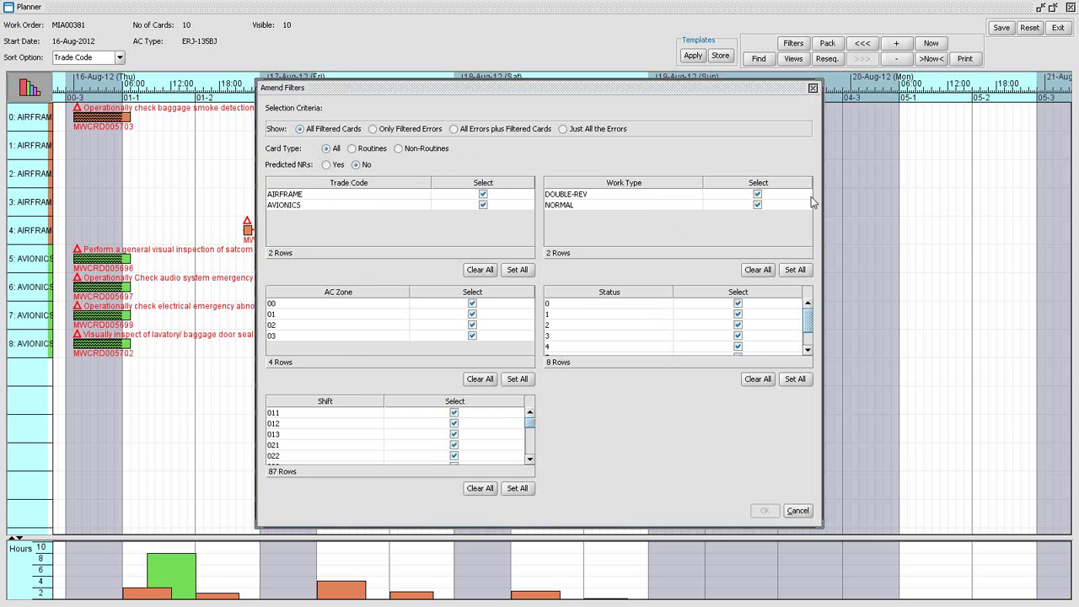
pyautogui.click(483, 207)
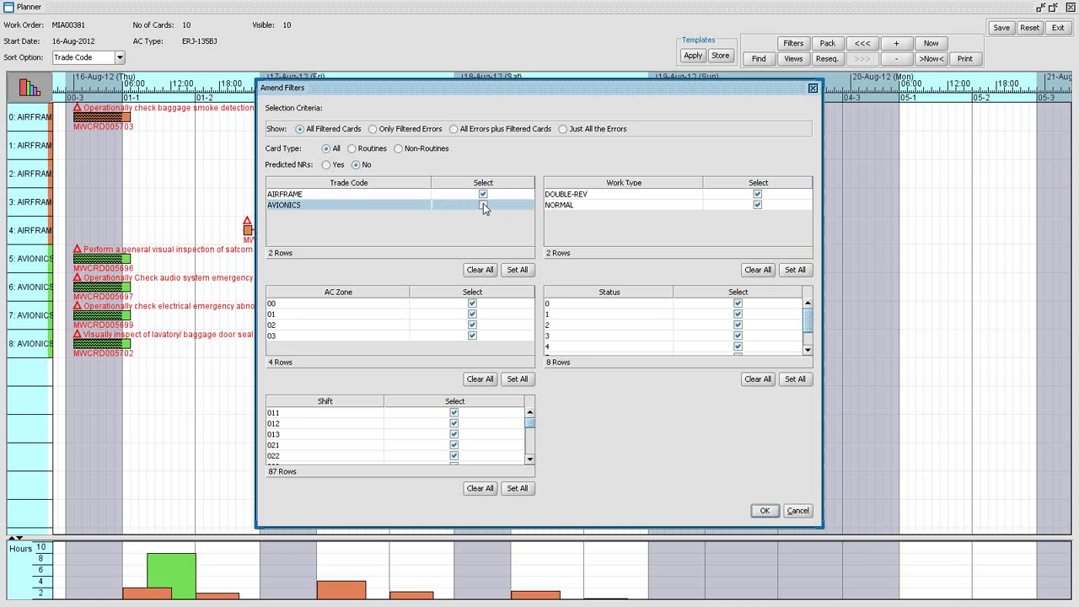
pyautogui.click(767, 511)
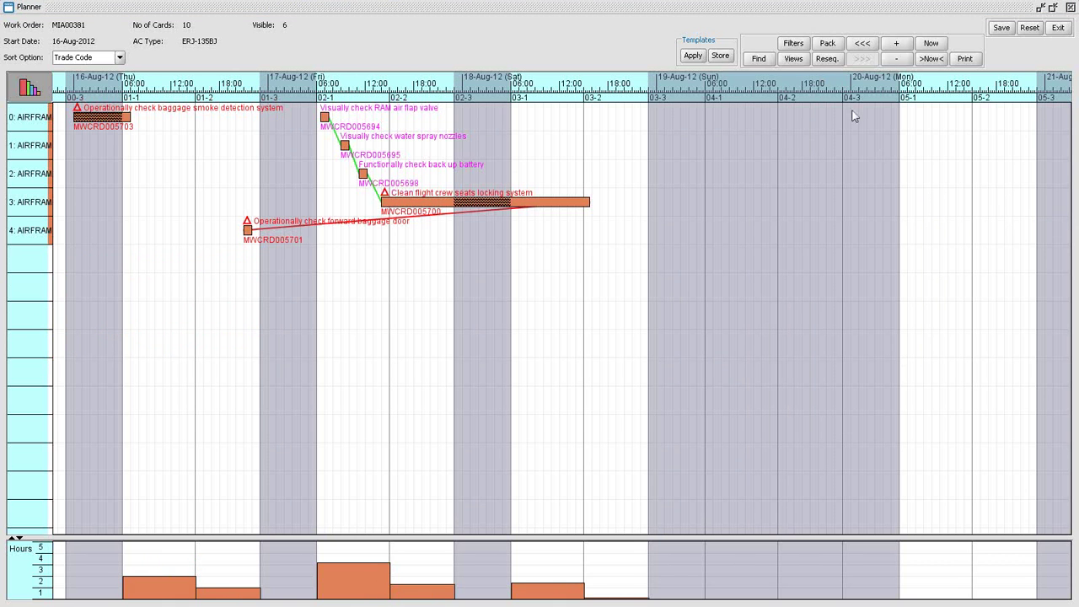
# Include AVIONICS in the trade filter again so all 10 cards show.
pyautogui.click(790, 44)
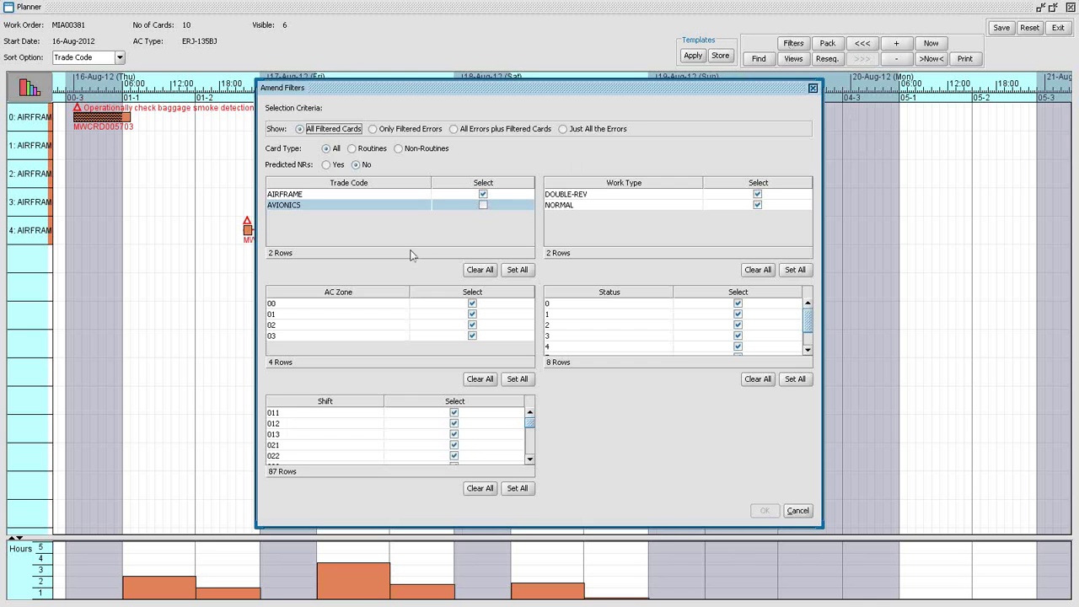
pyautogui.click(483, 205)
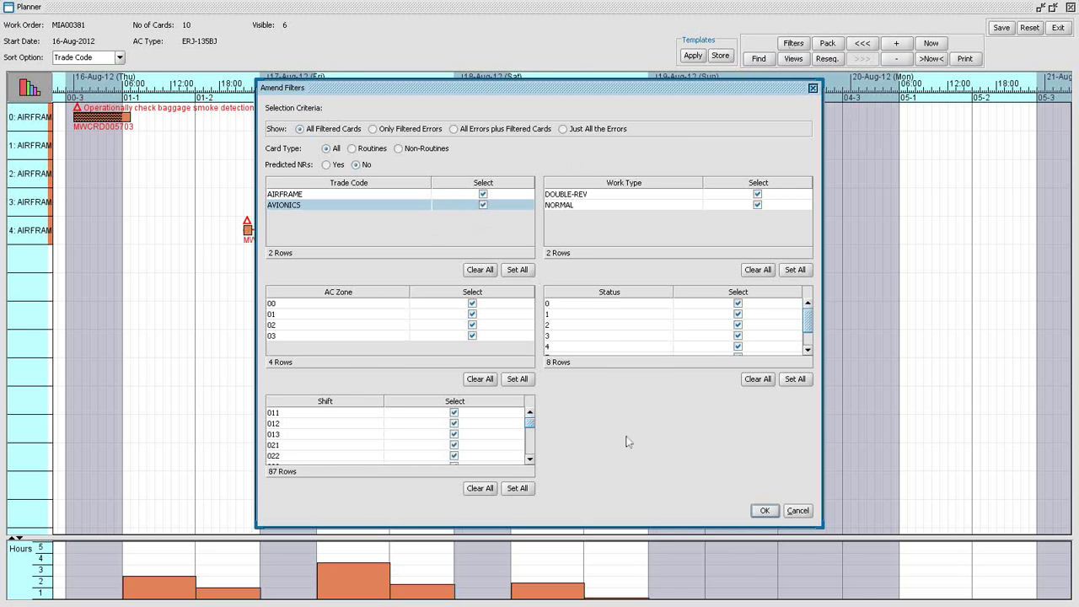
pyautogui.click(765, 510)
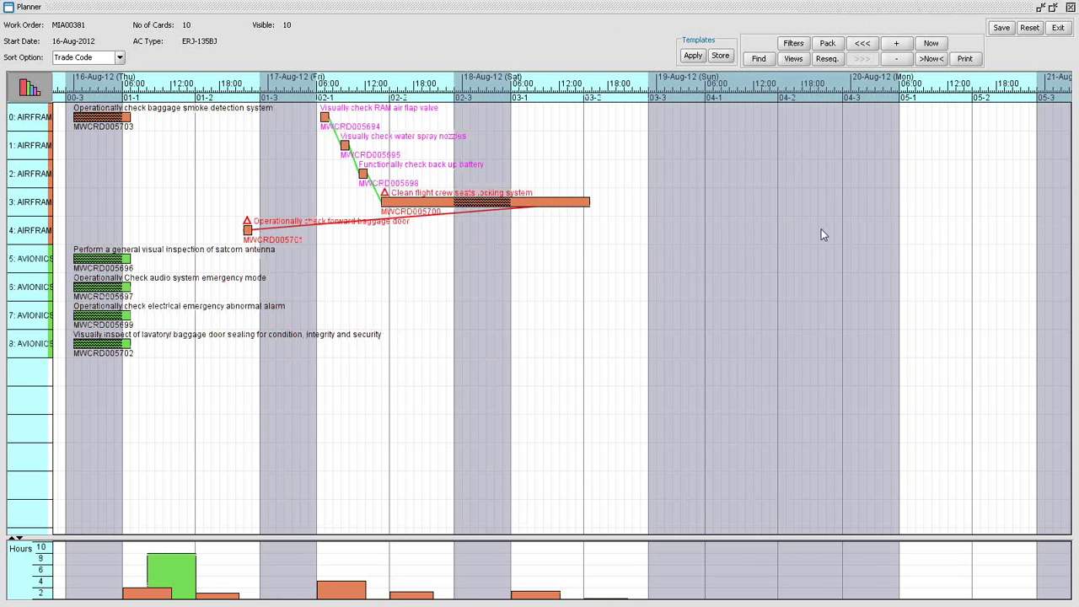
# Add a START milestone at 06:00 on 16-Aug-2012.
pyautogui.doubleClick(188, 86)
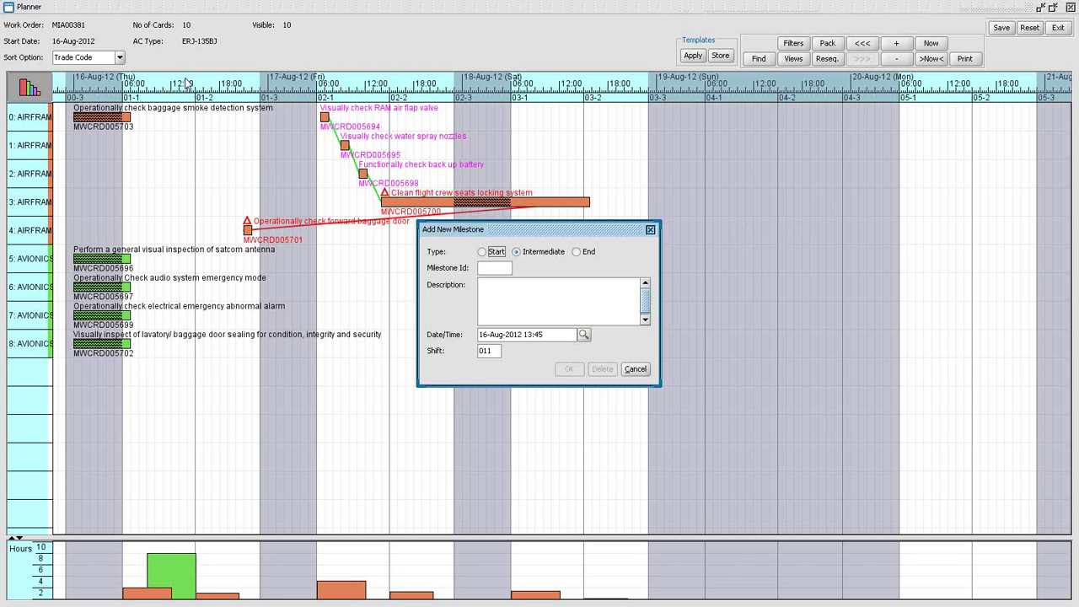
pyautogui.click(481, 251)
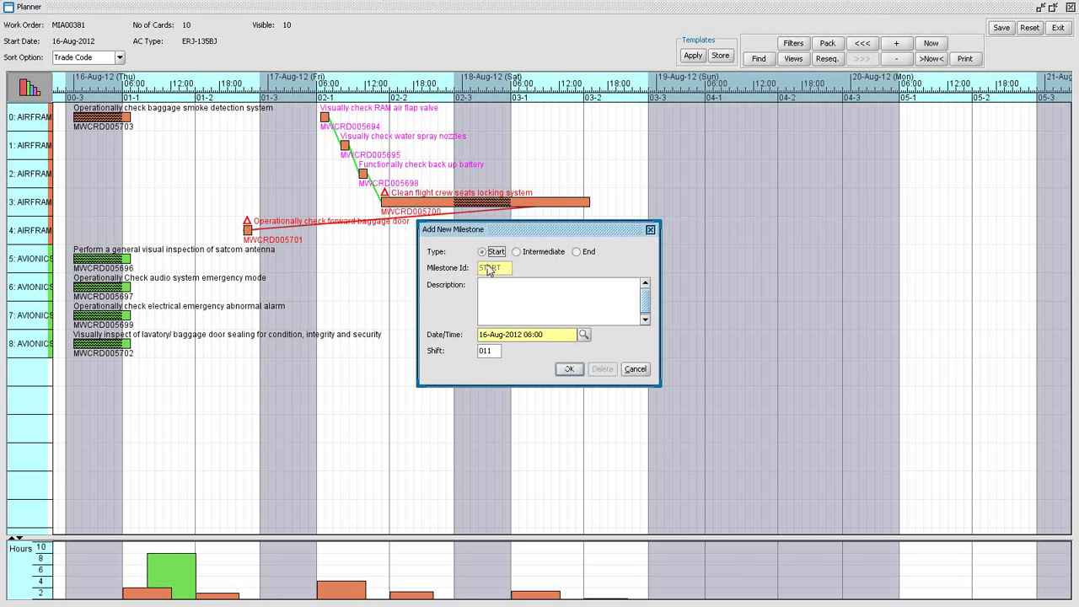
pyautogui.click(577, 370)
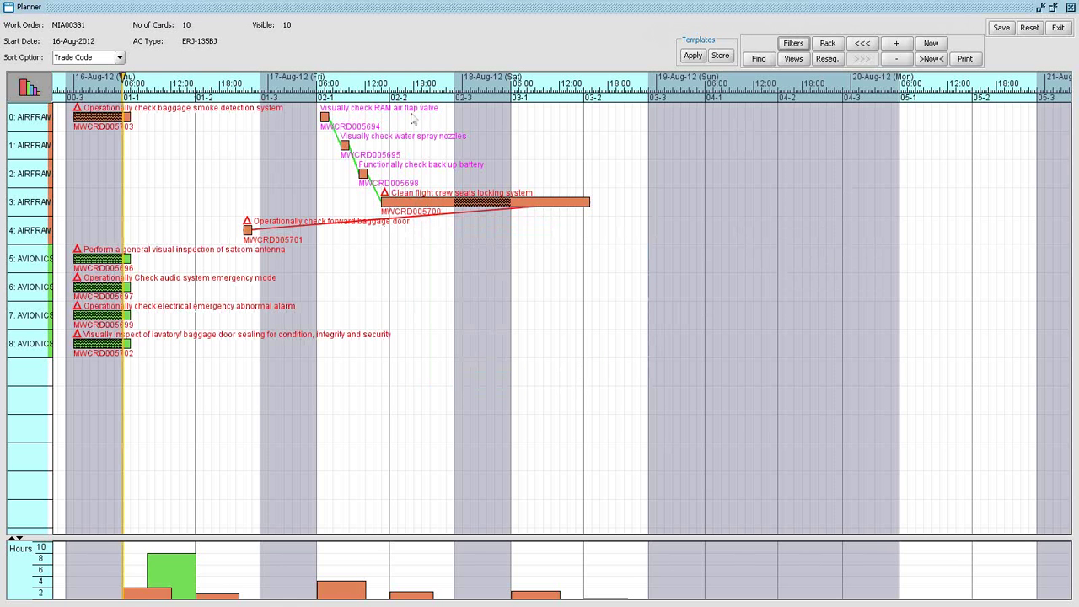
# Add an END milestone at 19:45 on 17-Aug-2012.
pyautogui.doubleClick(430, 85)
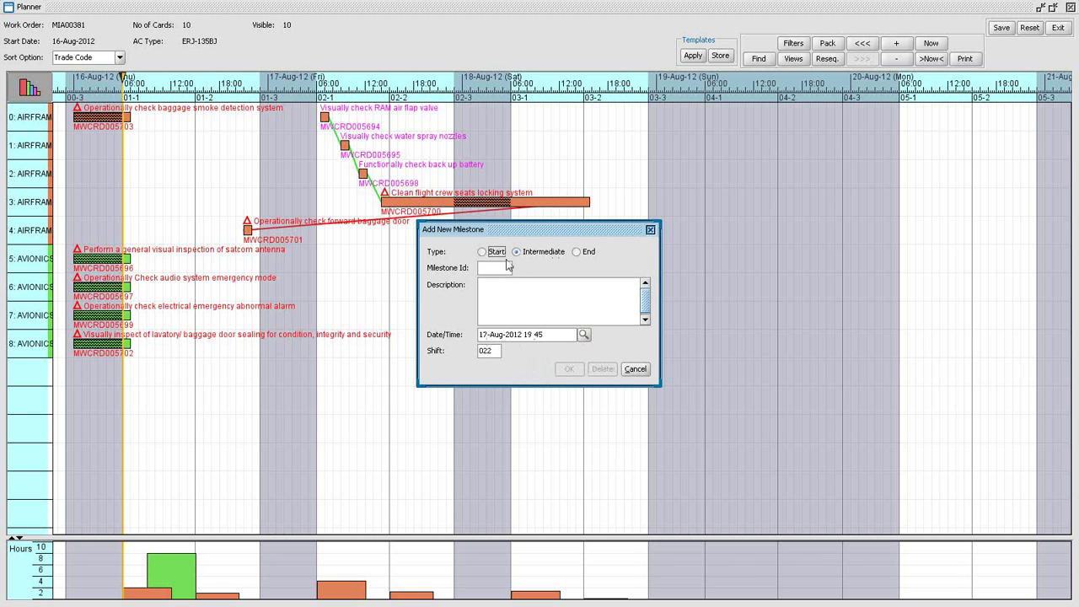
pyautogui.click(576, 252)
pyautogui.click(570, 371)
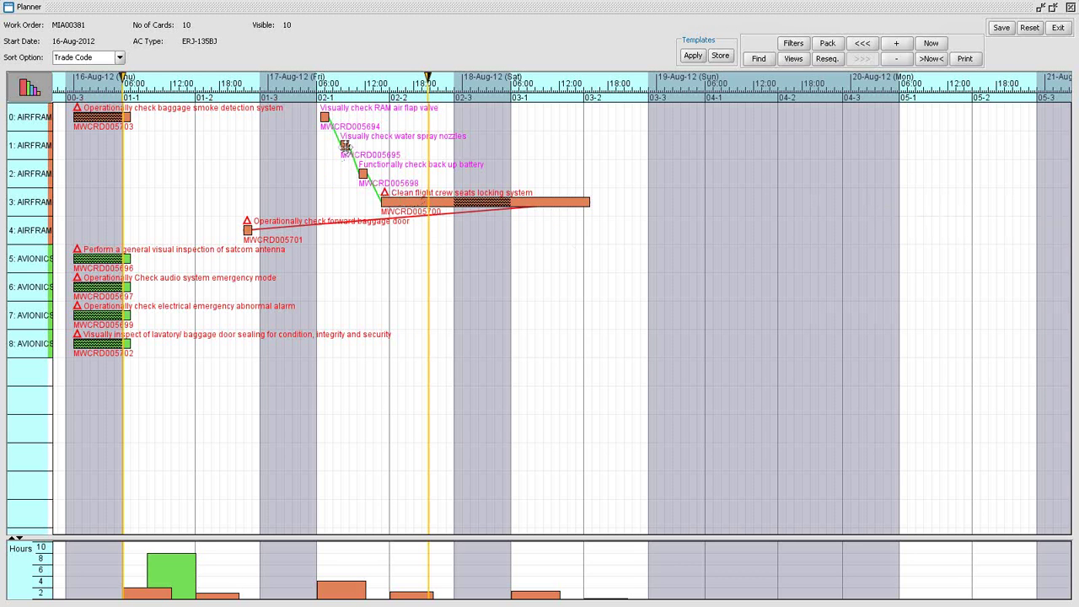
# Set card MWCRD005698 (Functionally check back up battery) to Locked: Yes.
pyautogui.doubleClick(363, 175)
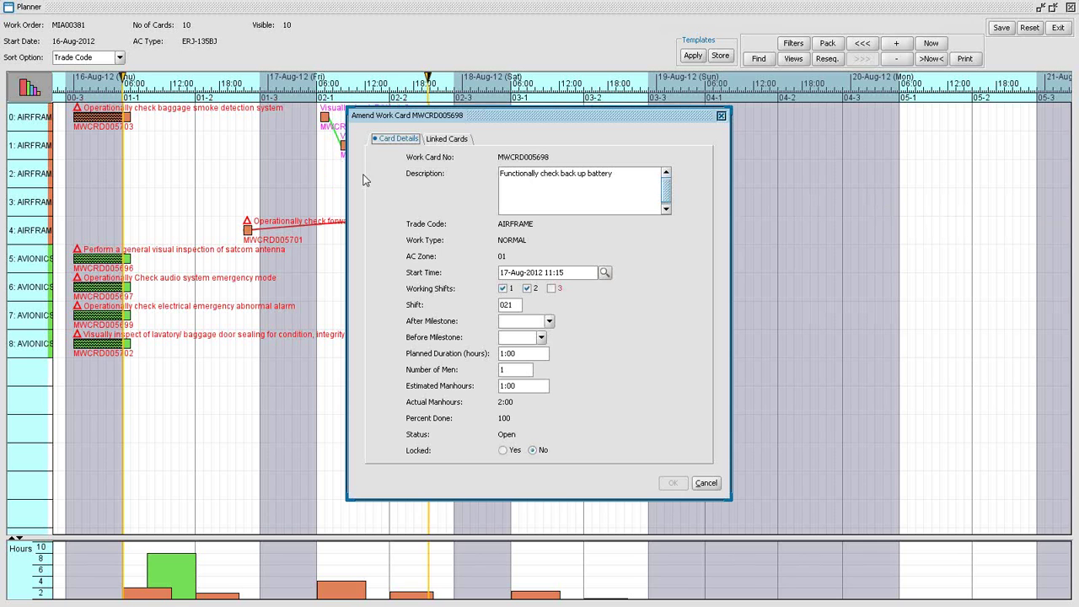
pyautogui.click(503, 450)
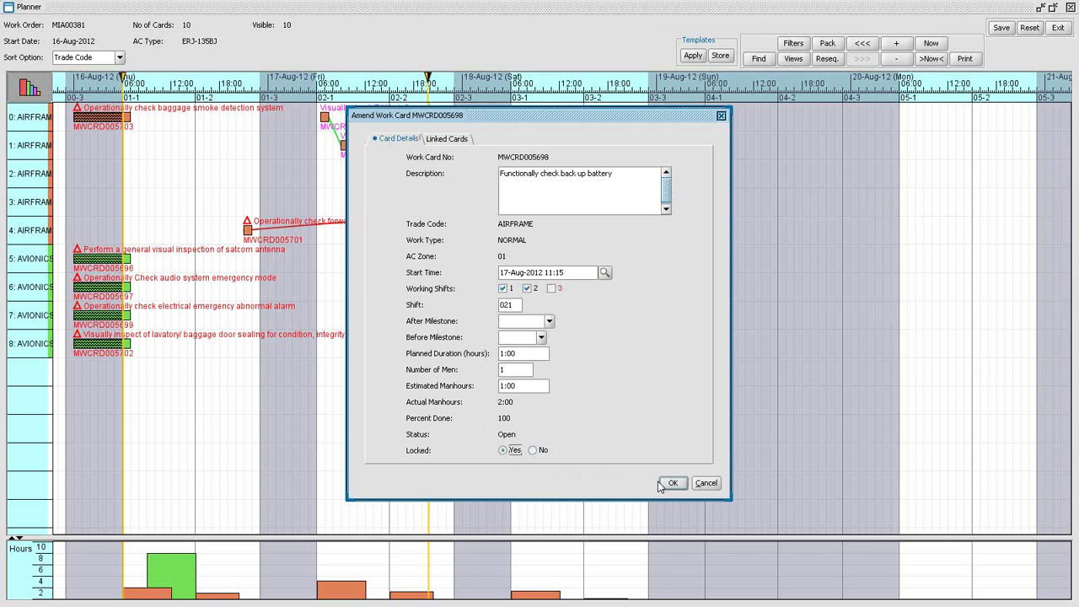
pyautogui.click(670, 484)
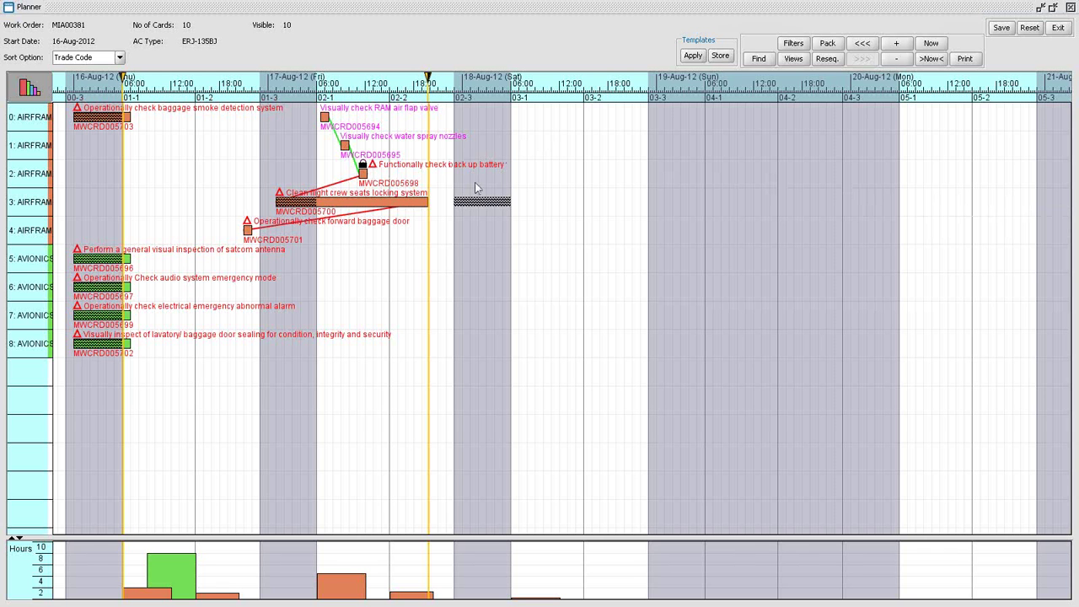
# Resequence the cards, prioritizing links and avoiding non-working shifts.
pyautogui.click(827, 59)
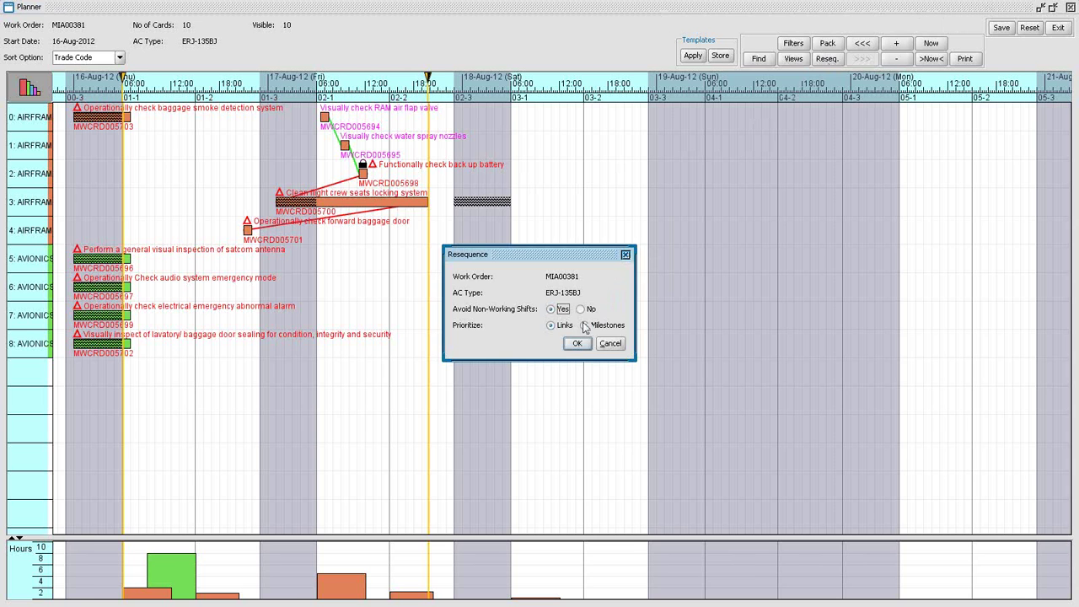
pyautogui.click(577, 343)
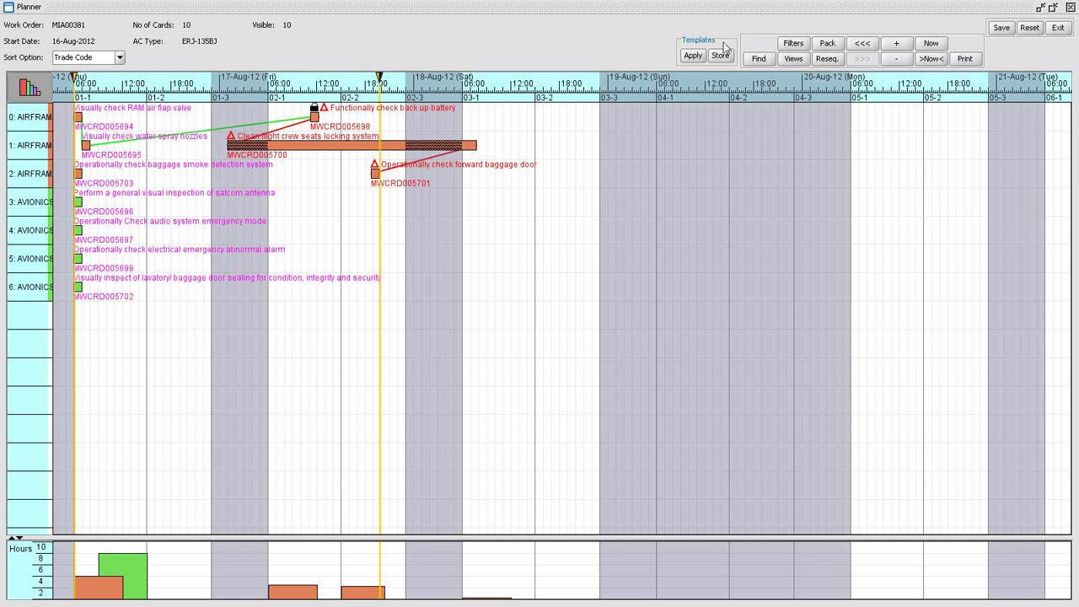
# Apply the AC Type 6MNTH CHECK template to the work order.
pyautogui.click(692, 56)
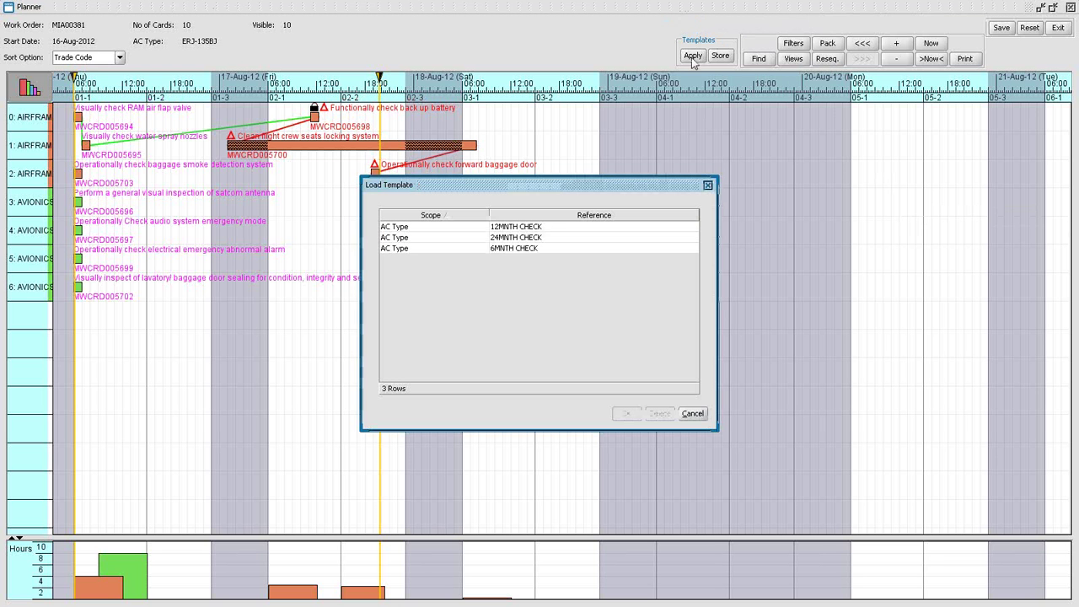
pyautogui.click(421, 248)
pyautogui.click(623, 414)
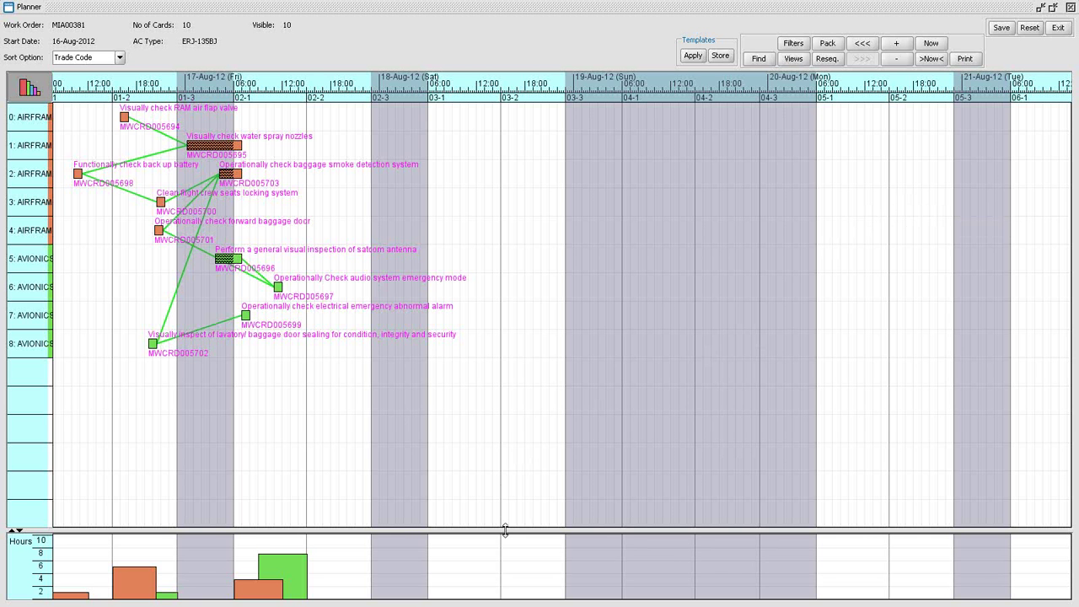
# Enlarge the Hours histogram pane so its scale runs up to 8 hours.
pyautogui.moveTo(539, 445); pyautogui.dragTo(542, 425)
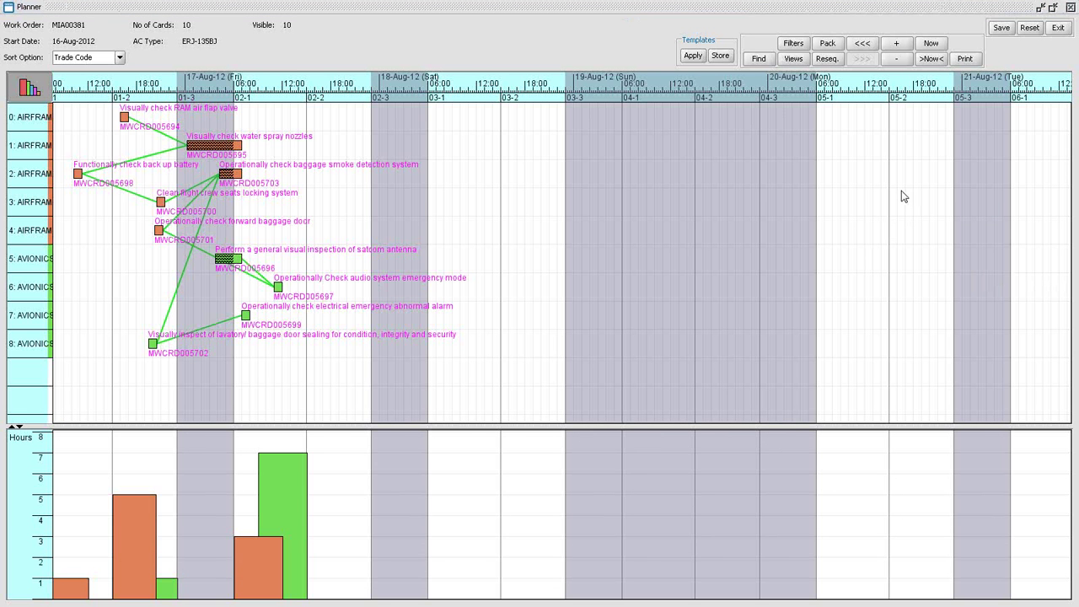
# Turn on Show Progress in the Views basic options so cards display colour-coded completion.
pyautogui.click(793, 58)
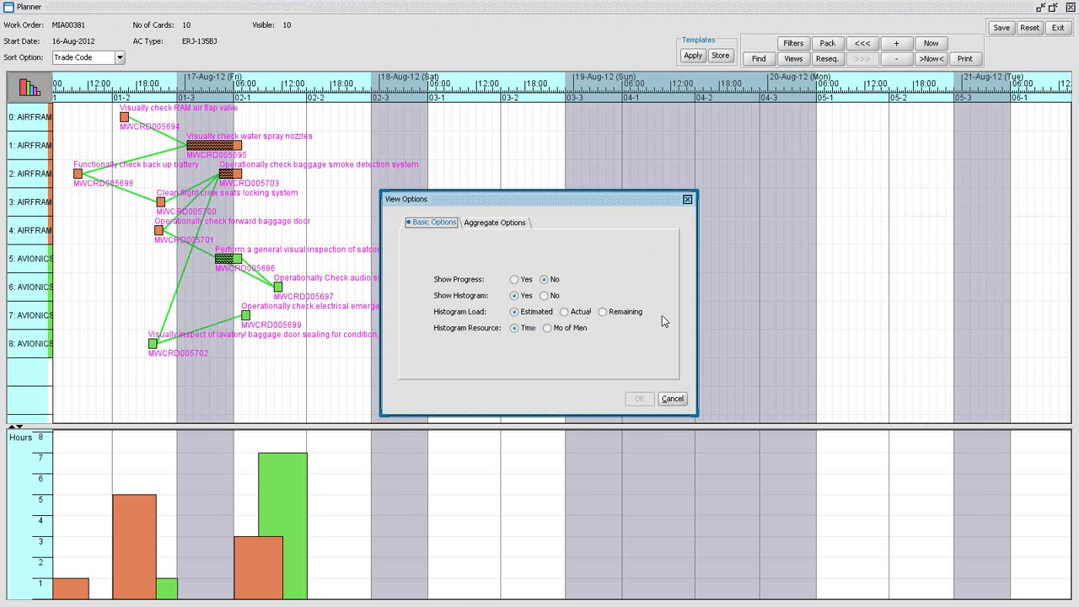
pyautogui.click(915, 197)
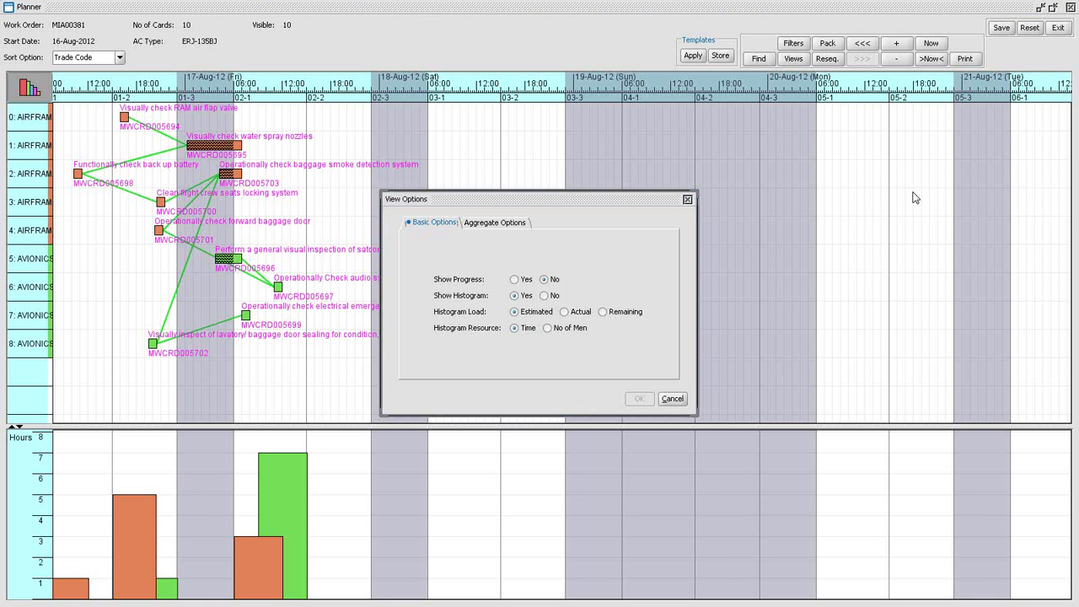
pyautogui.click(516, 281)
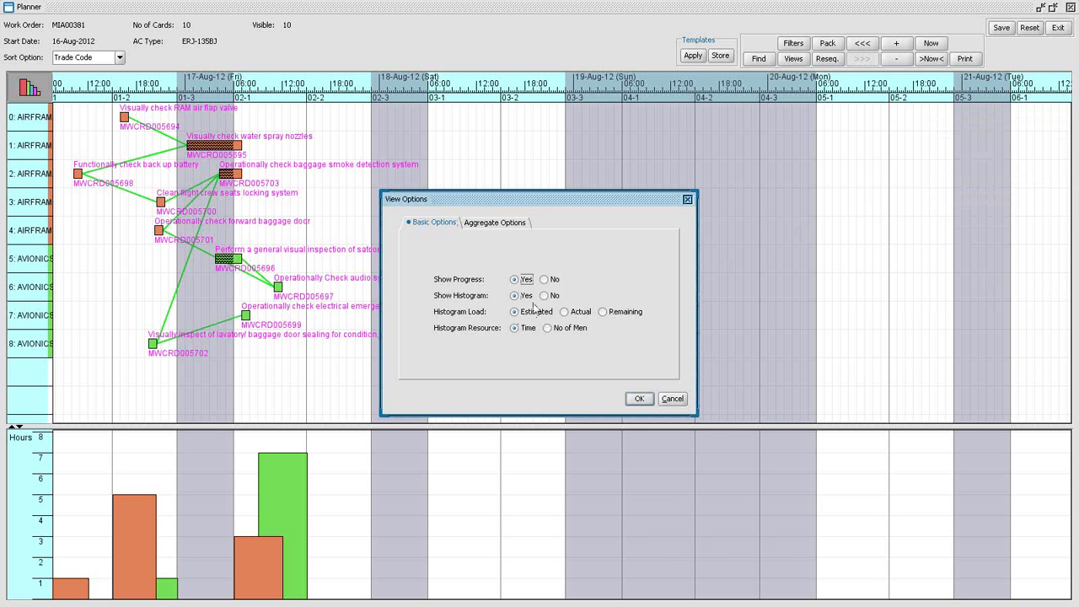
pyautogui.click(644, 401)
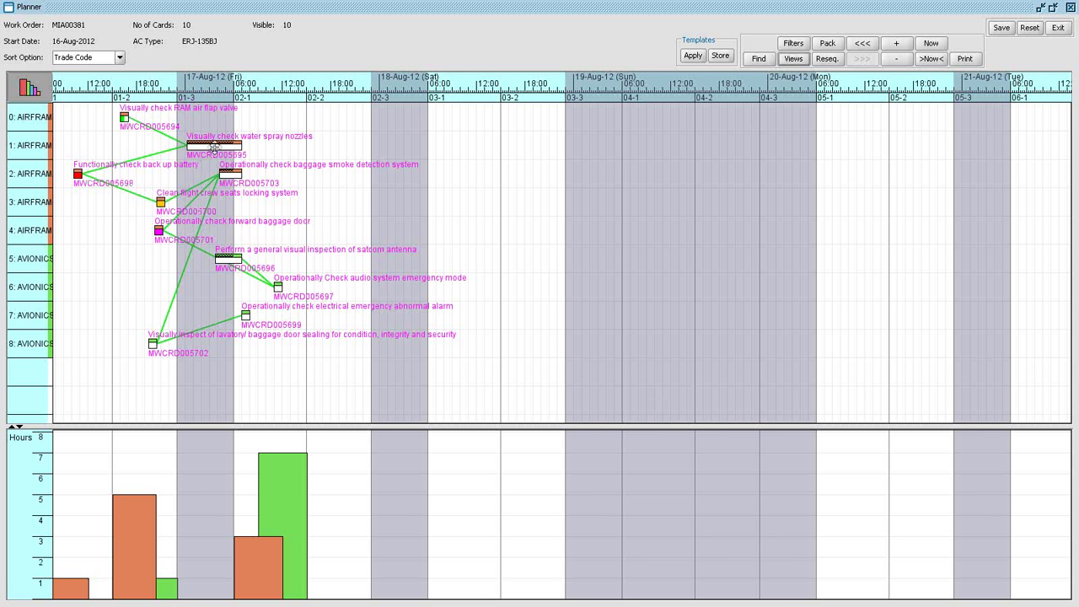
pyautogui.moveTo(216, 153)
pyautogui.moveTo(157, 237)
pyautogui.moveTo(77, 178)
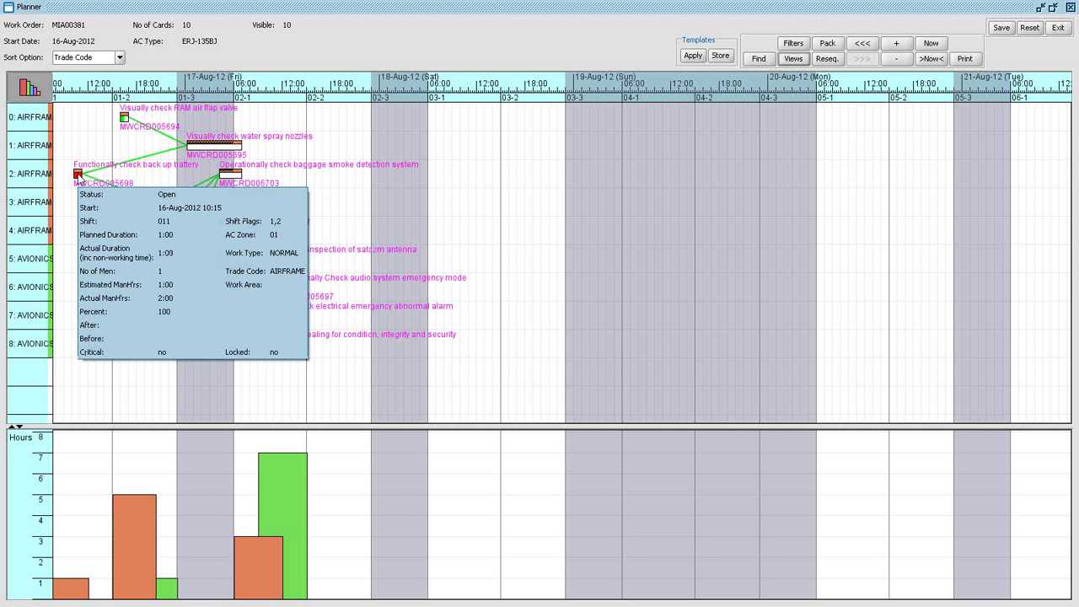